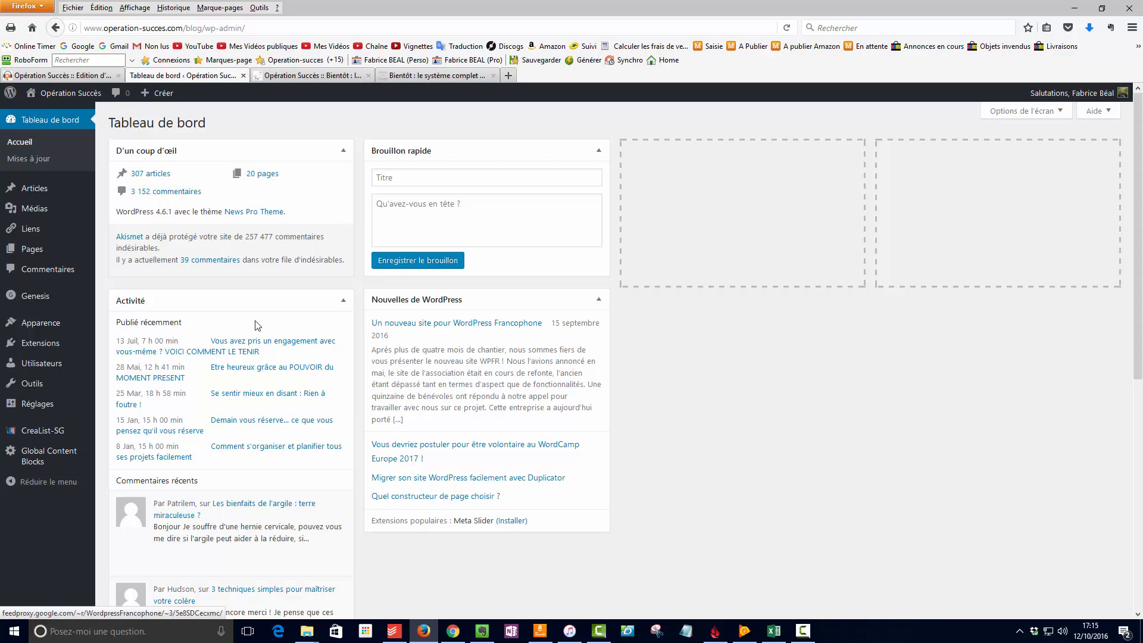
Open the page for adding WordPress extensions and search the plugin directory for "redirection".
mouse_move(48, 344)
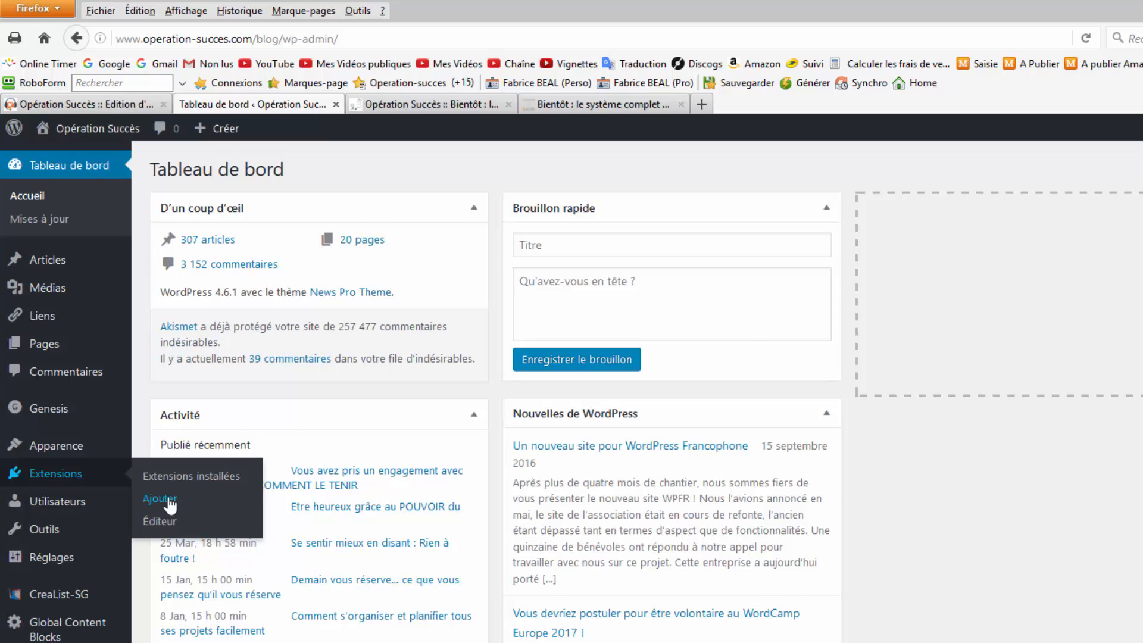
left_click(170, 505)
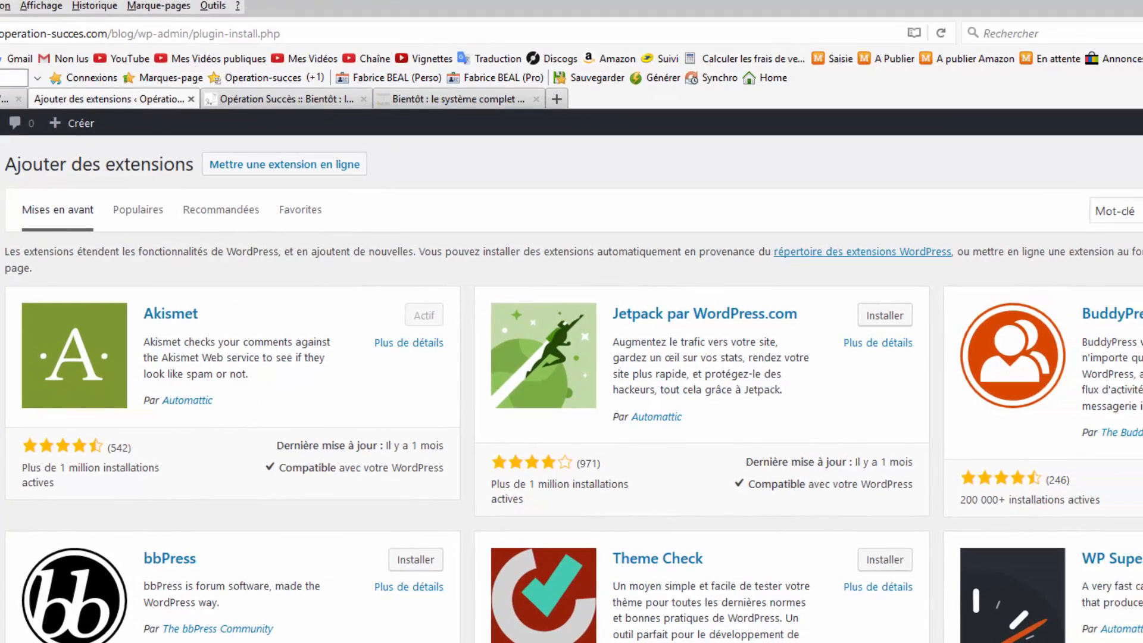
left_click(1009, 209)
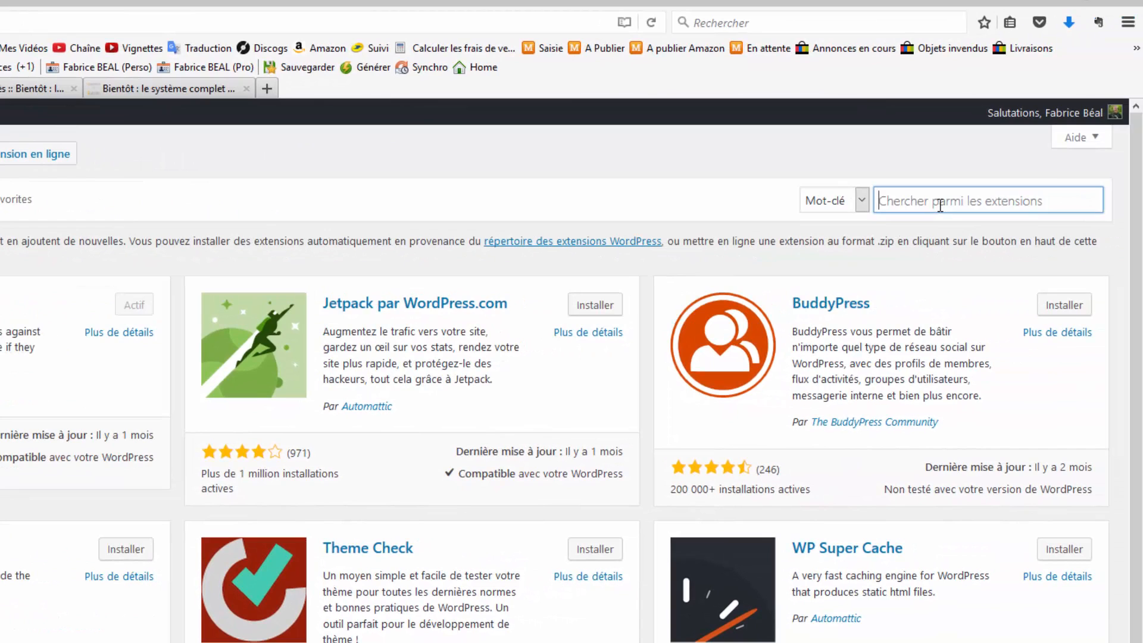
type("redire")
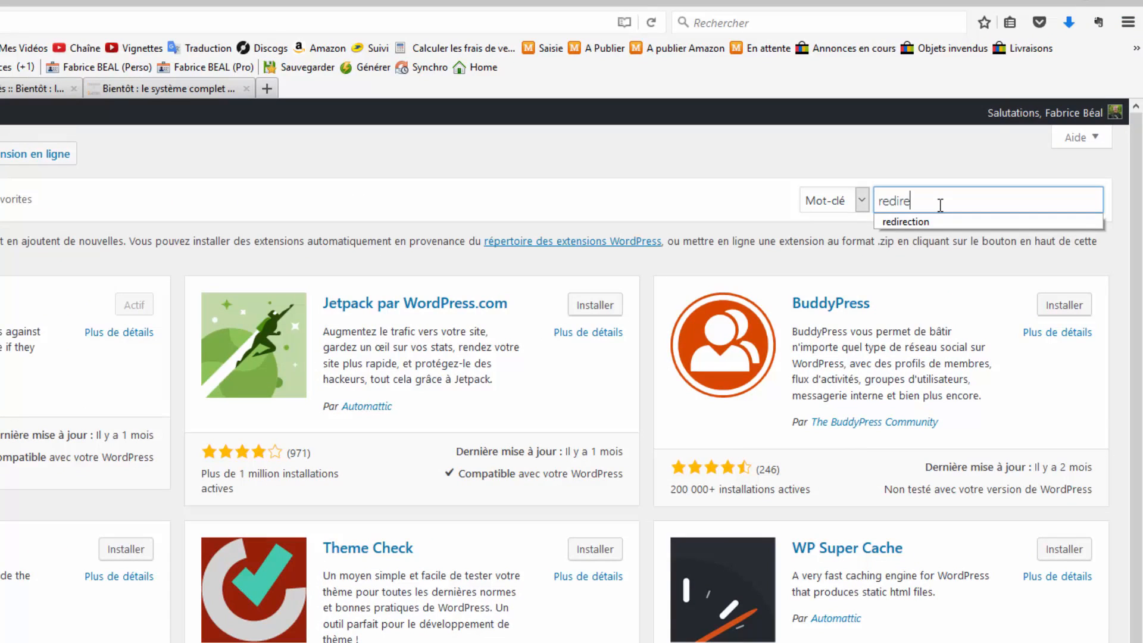
type("ction")
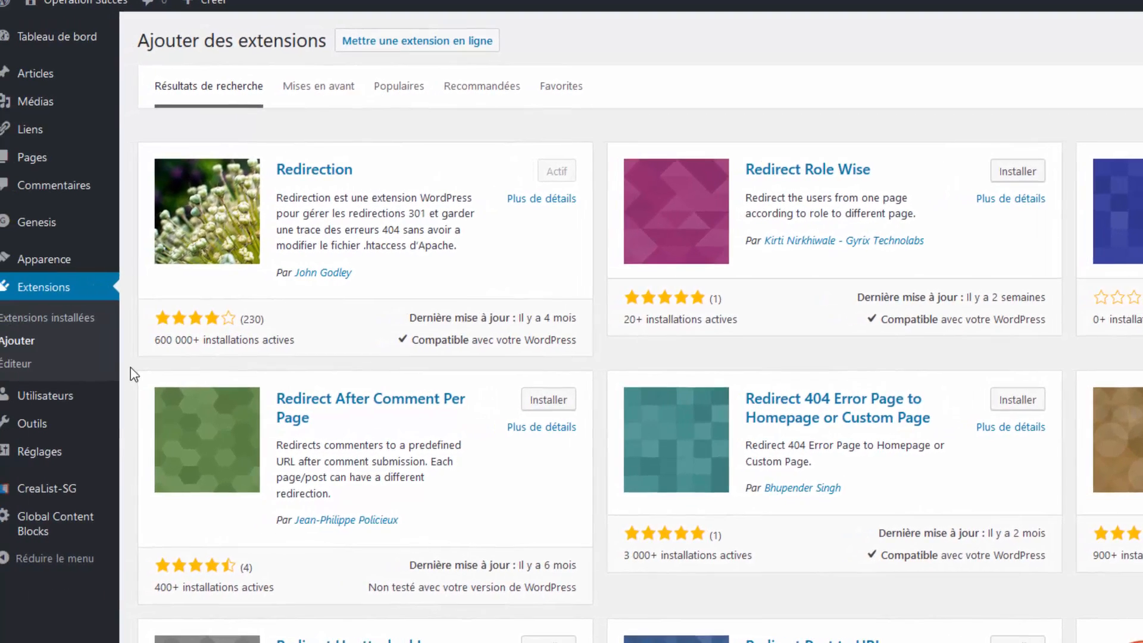
Open the Redirection plugin's management page and look through the existing redirections and the new-redirection form.
mouse_move(42, 428)
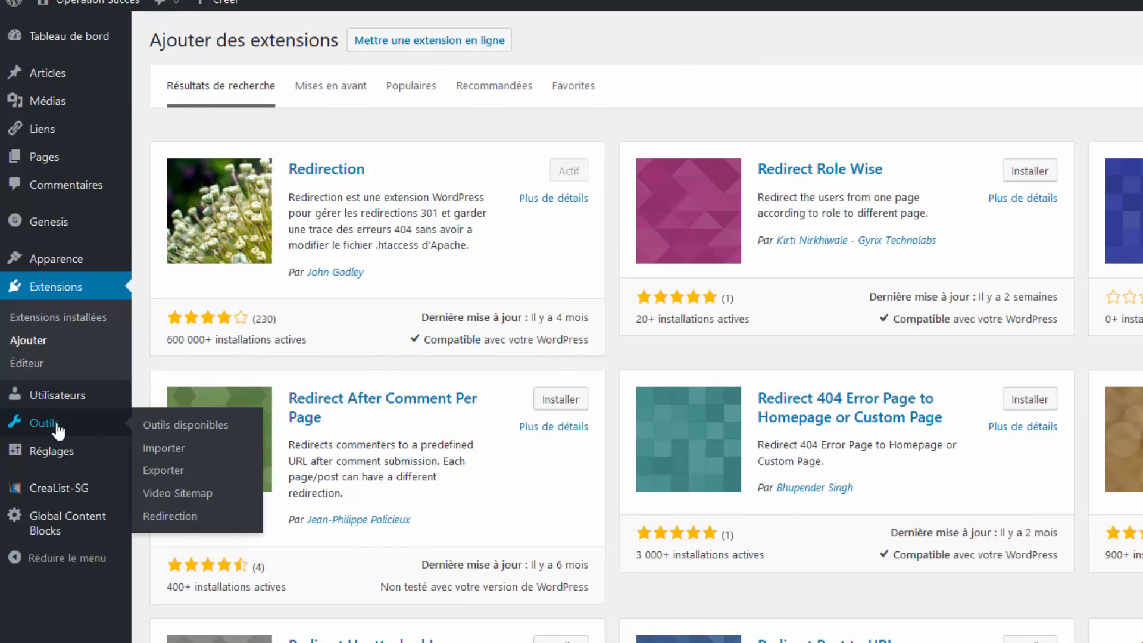
left_click(162, 517)
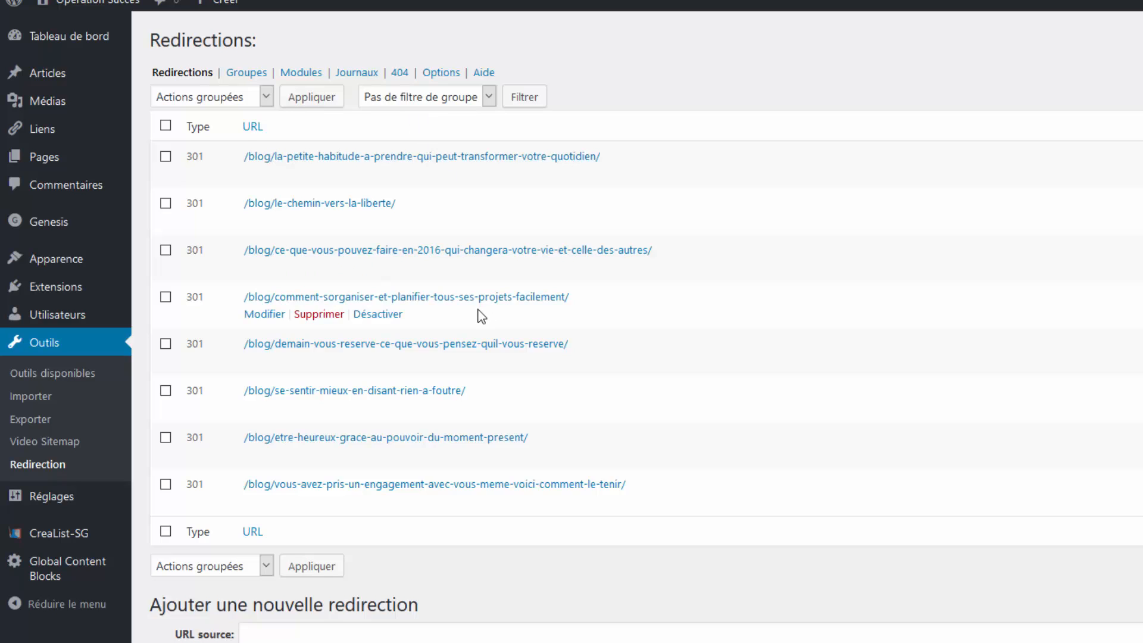
scroll(480, 309, "down", 3)
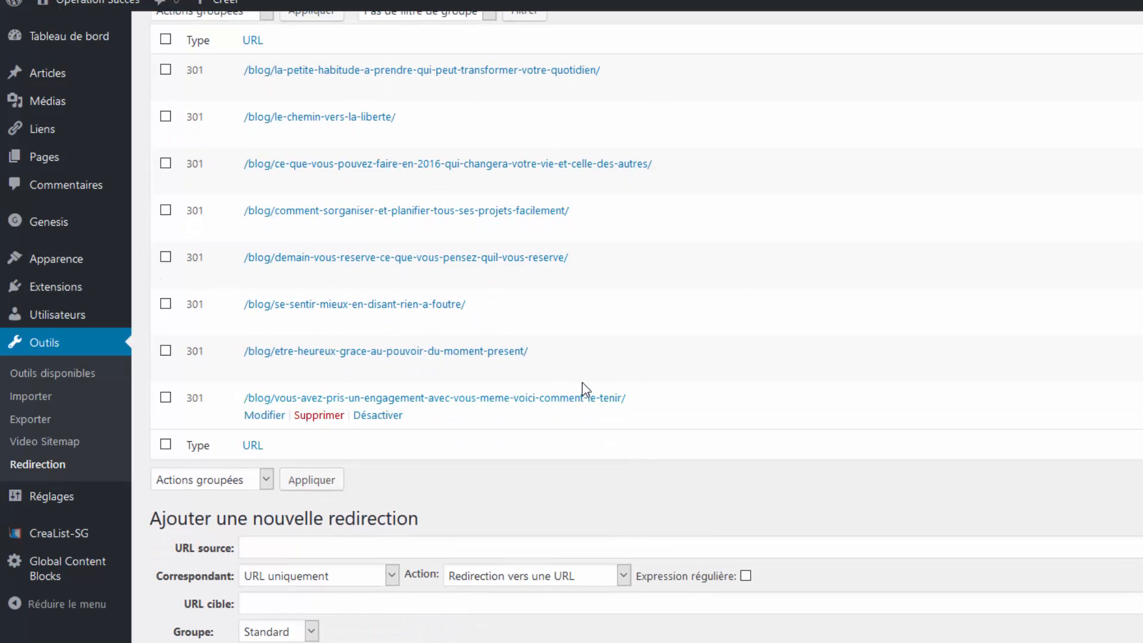
scroll(586, 416, "up", 3)
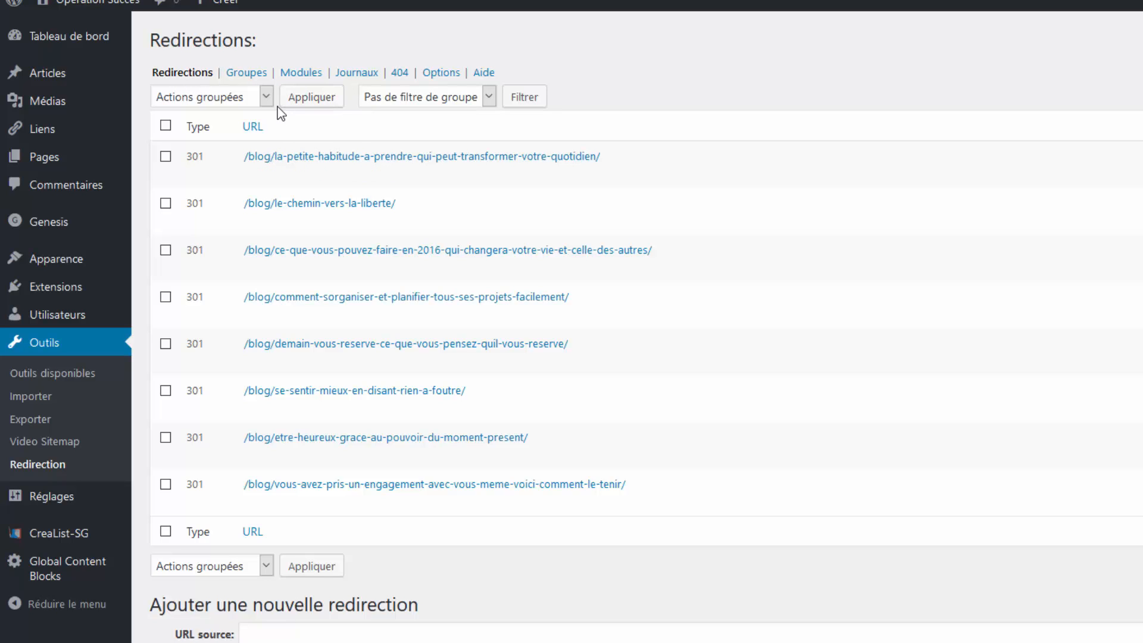
Add a redirection group named "Groupe 1" in the WordPress module.
left_click(252, 73)
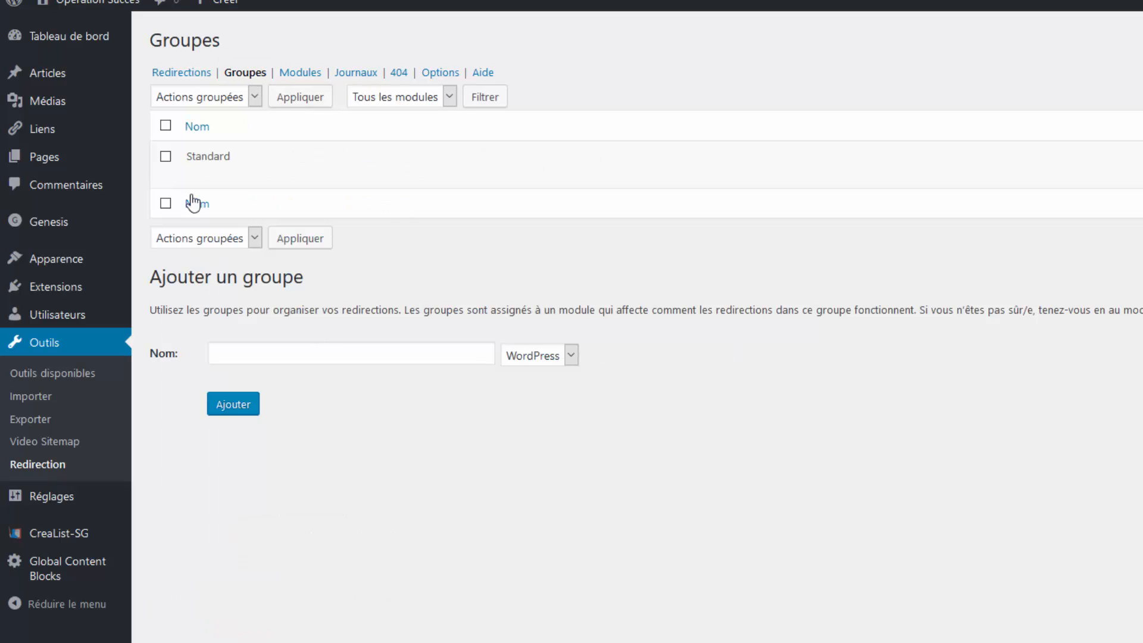
mouse_move(228, 153)
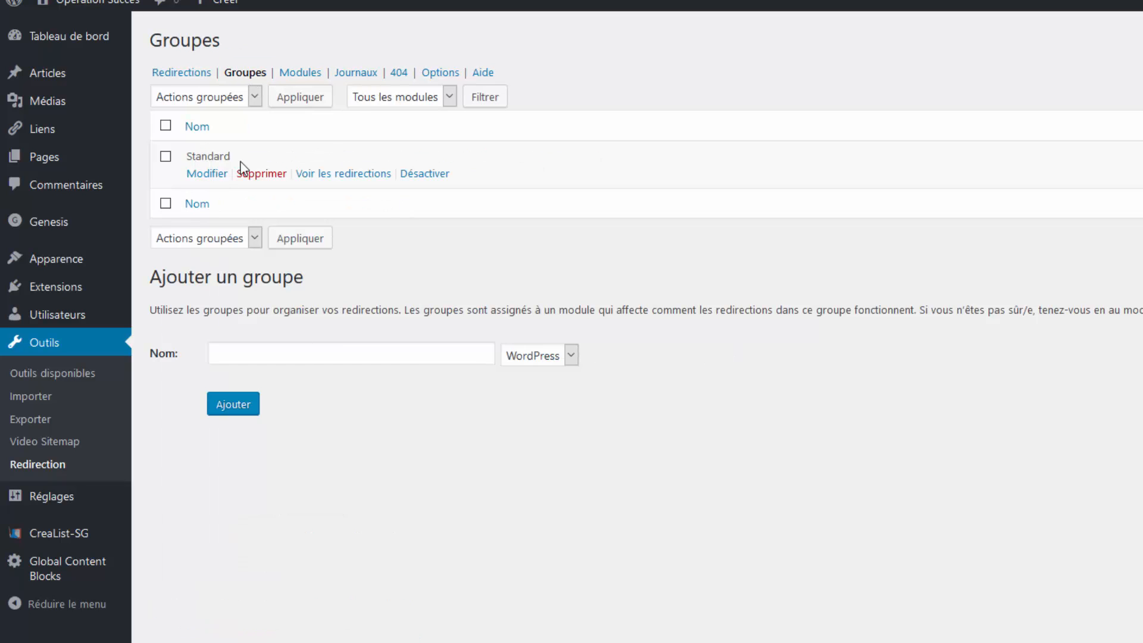
left_click(408, 357)
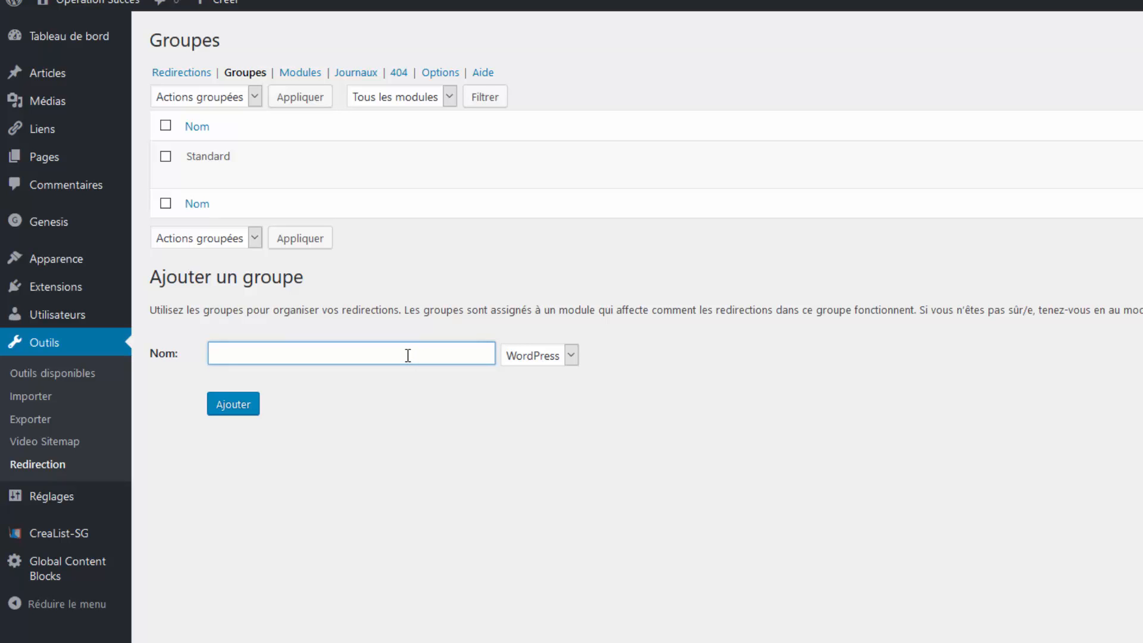
type("Groupe 1")
left_click(235, 410)
left_click(234, 404)
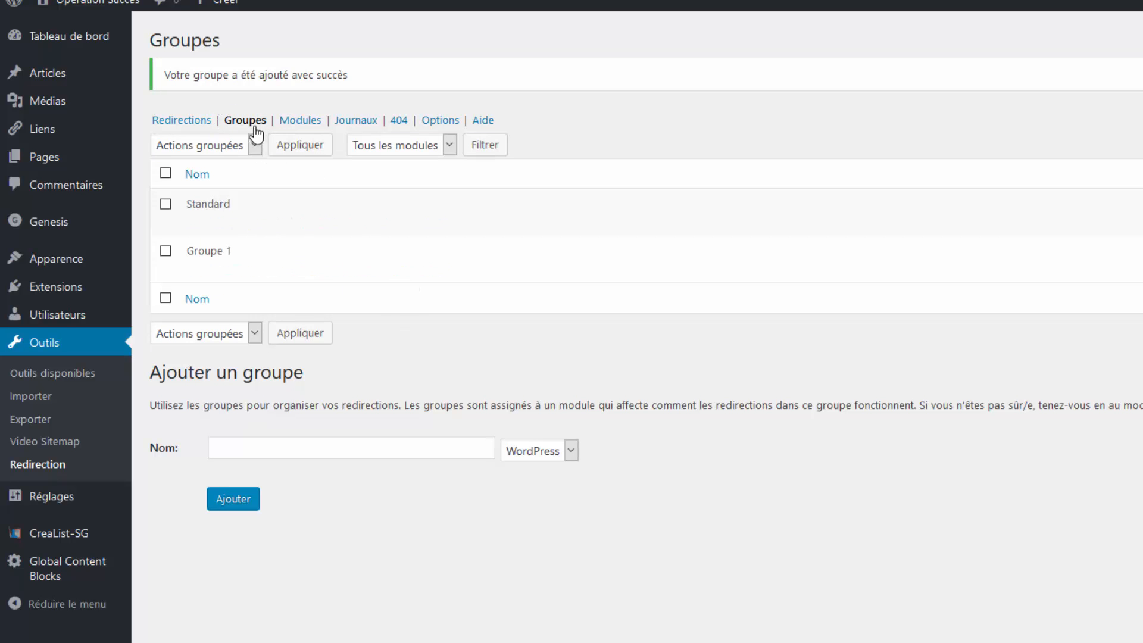
Return to the redirections list and check the group choices and URL fields of the new-redirection form.
left_click(192, 125)
scroll(540, 413, "down", 2)
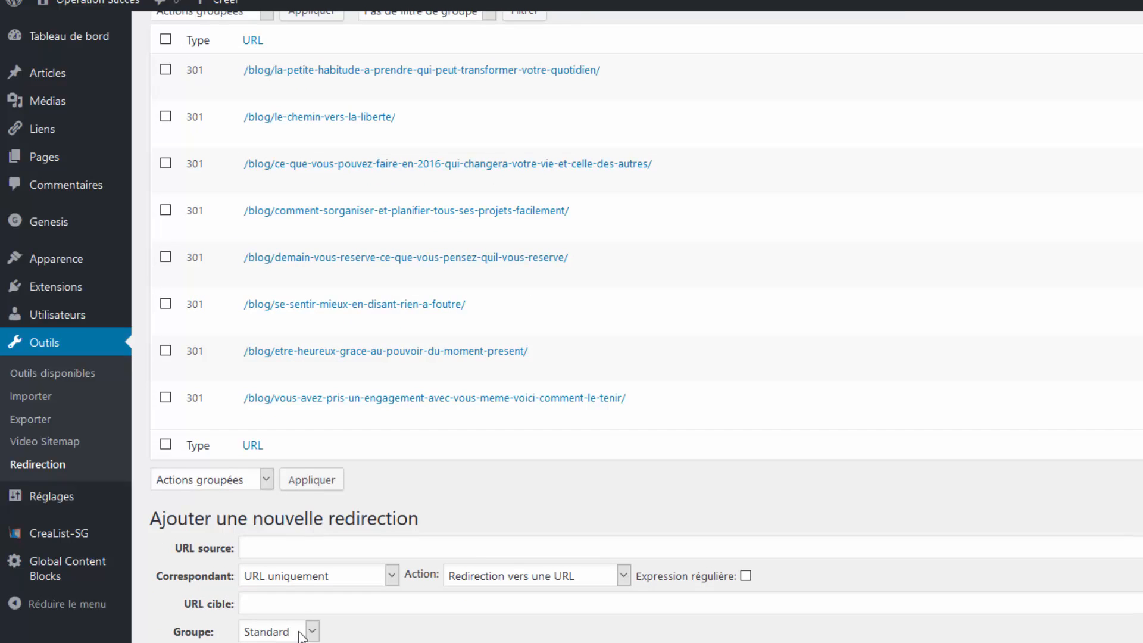
scroll(301, 635, "down", 2)
left_click(281, 558)
left_click(281, 558)
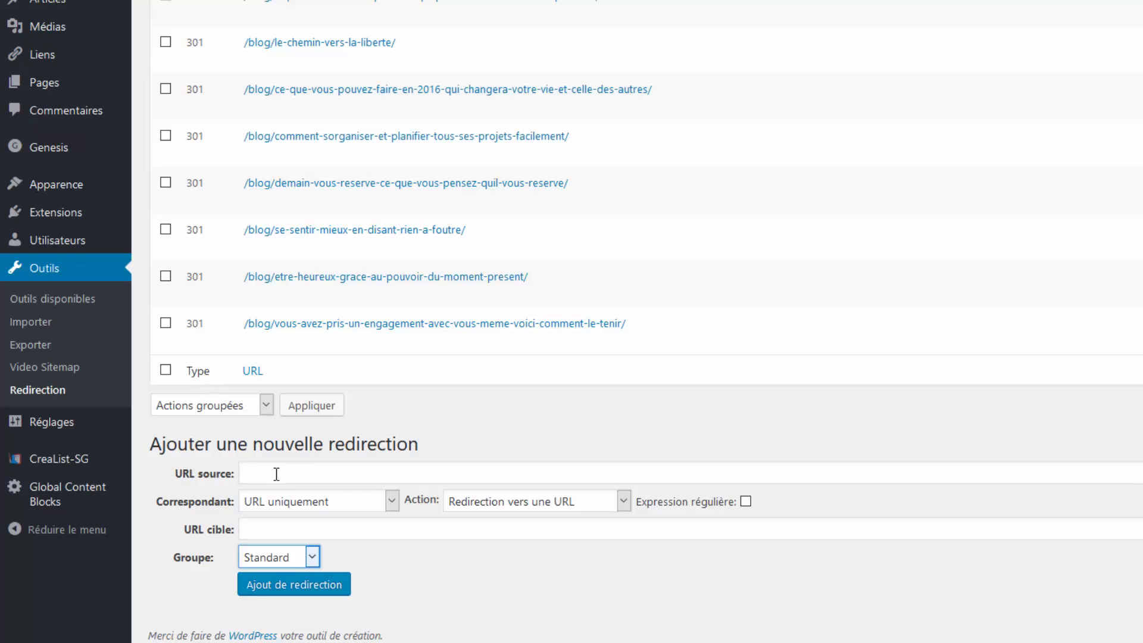
left_click(269, 530)
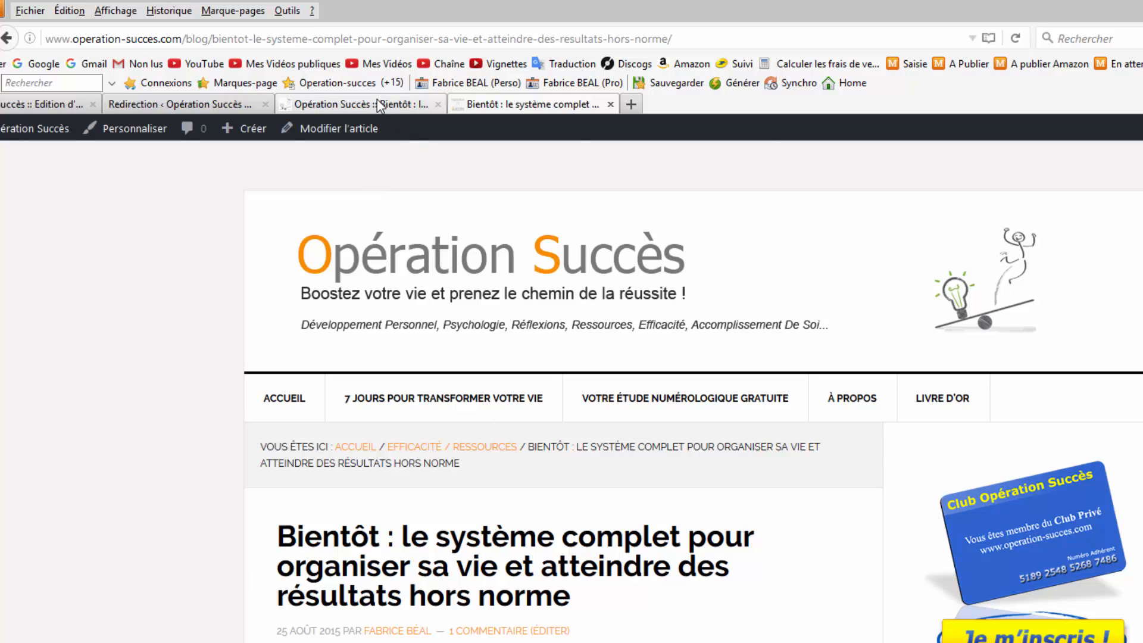
Compare the "Bientôt : le système complet" article on the old blog with its copy on school.operationsucces.com.
left_click(379, 106)
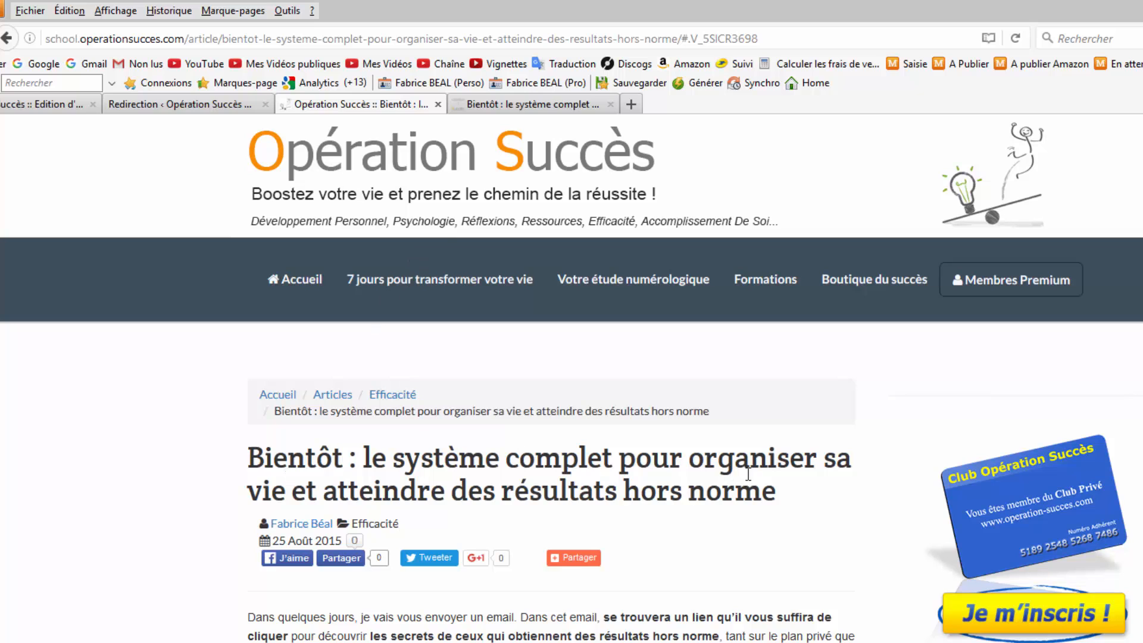
left_click(450, 112)
left_click(359, 103)
left_click(524, 104)
left_click(405, 105)
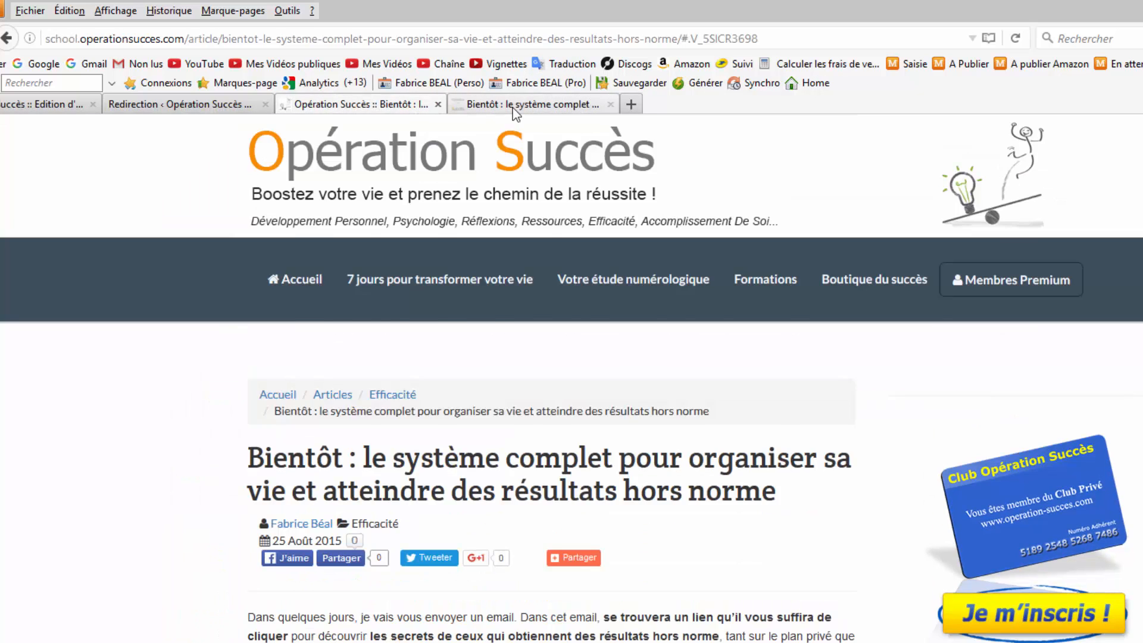
key("ctrl+Tab")
left_click(406, 105)
left_click(500, 105)
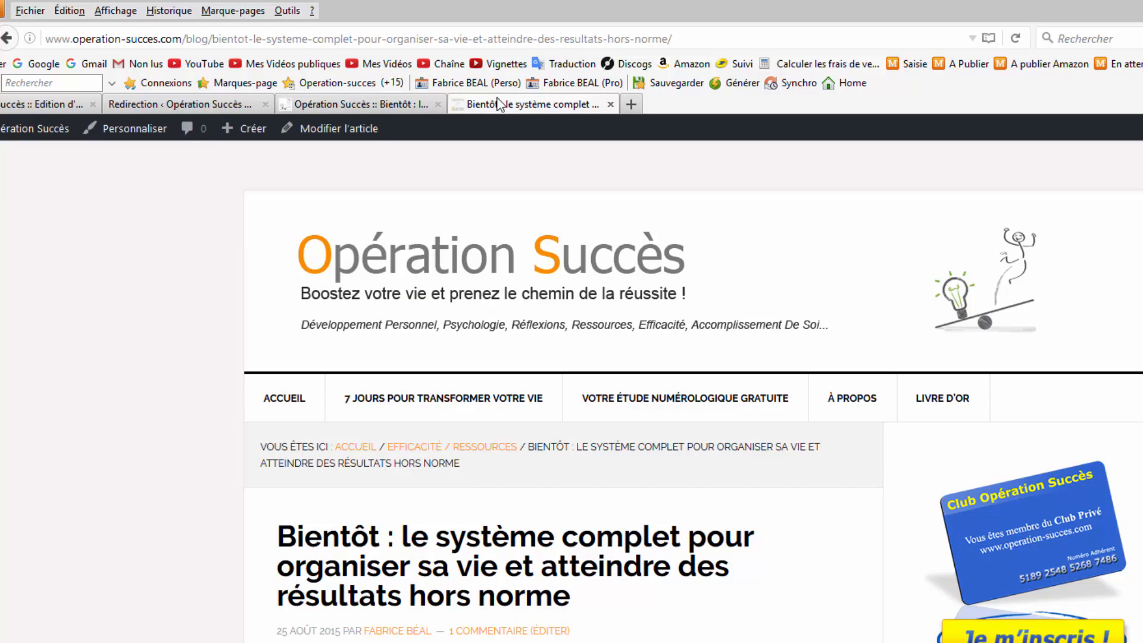
Copy the full web address of the old blog's "Bientôt : le système complet" article.
left_click(562, 39)
key("ctrl+c")
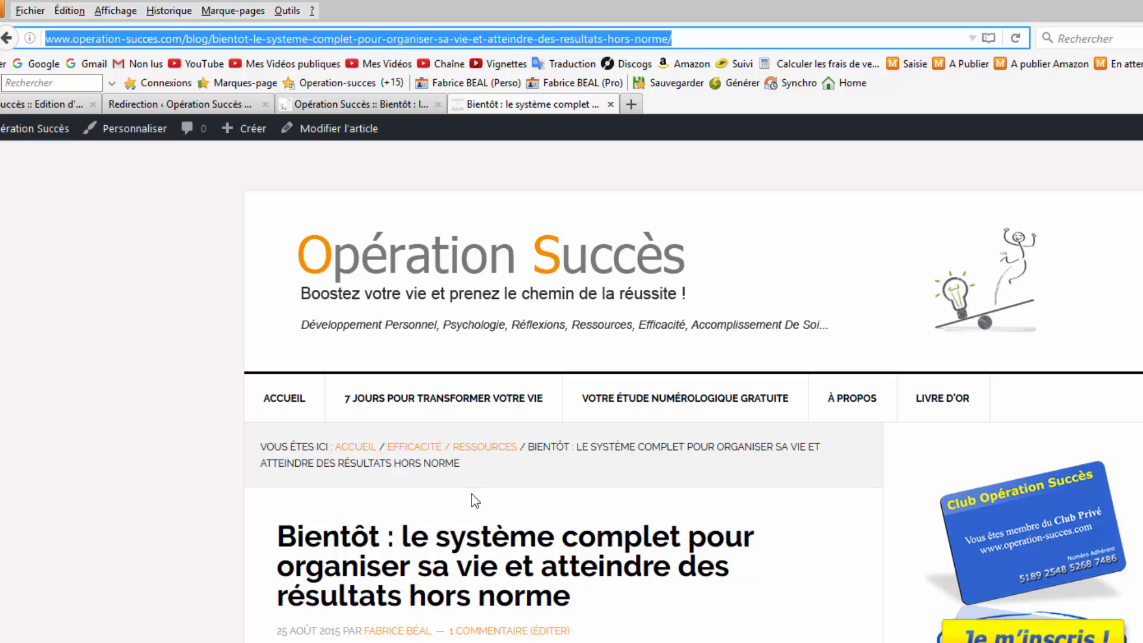
right_click(556, 34)
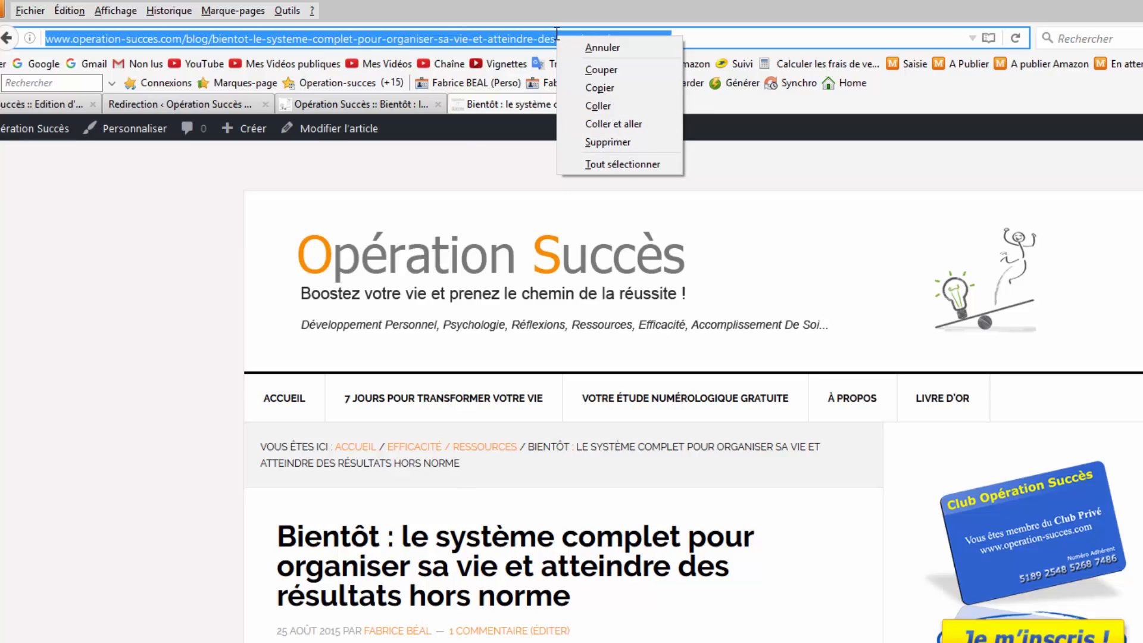
left_click(617, 88)
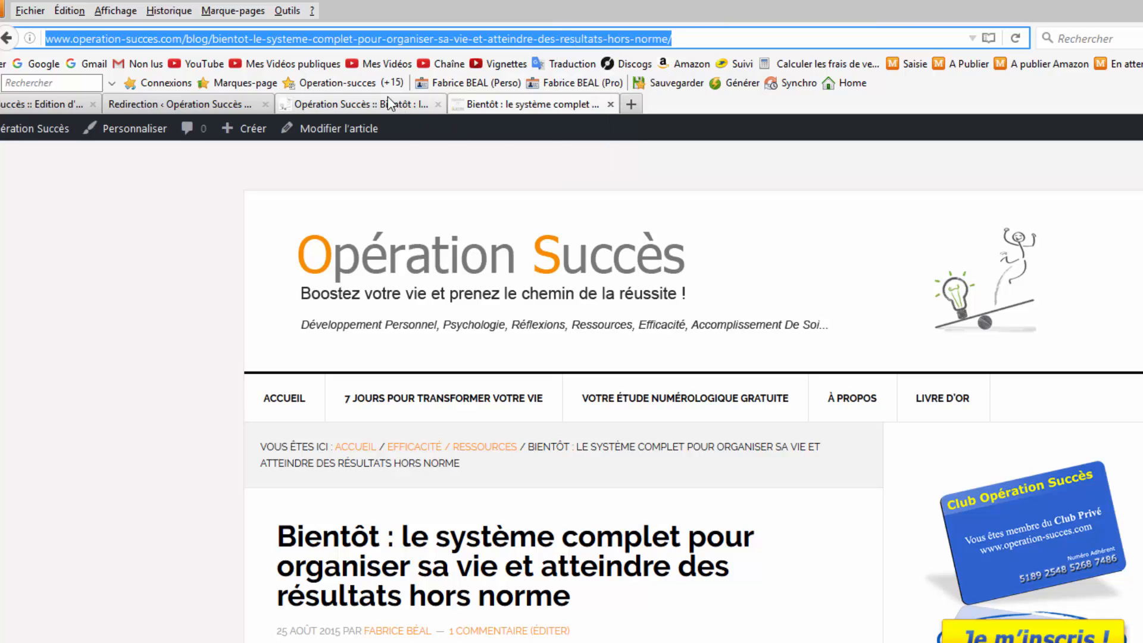
Enter the copied old article address as the source URL of the new redirection.
left_click(167, 104)
scroll(196, 573, "up", 3)
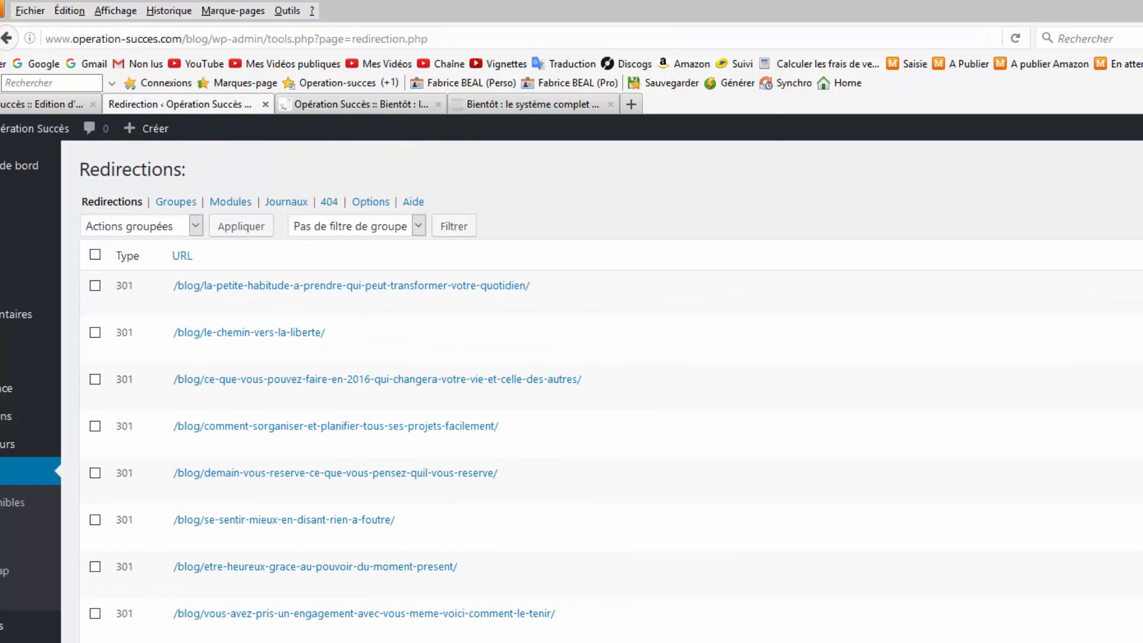
scroll(199, 575, "down", 3)
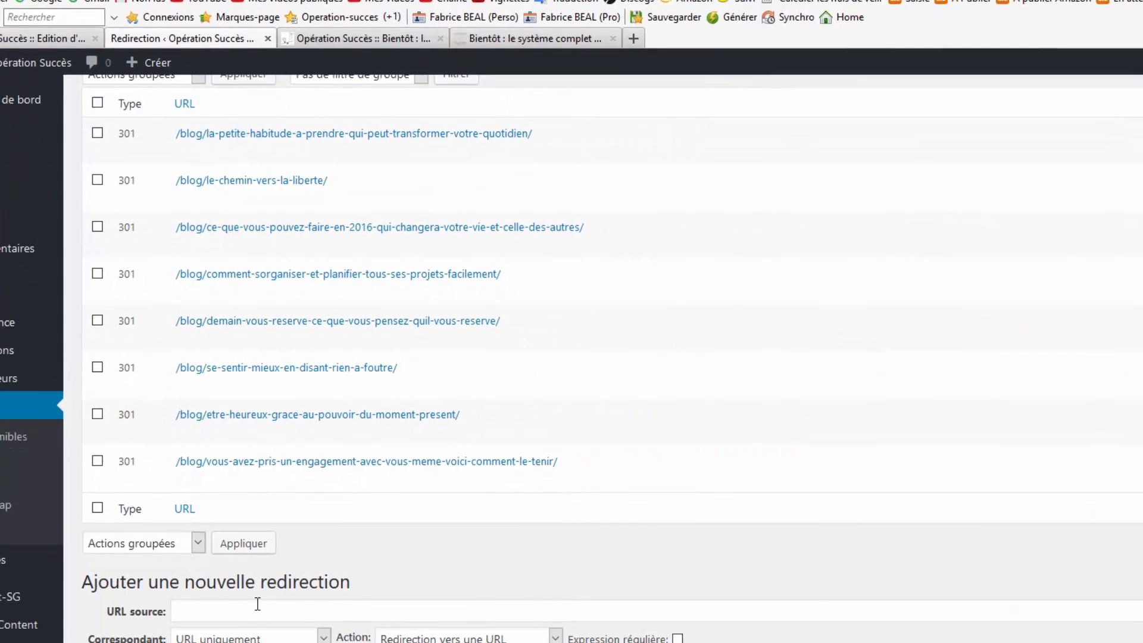
left_click(216, 501)
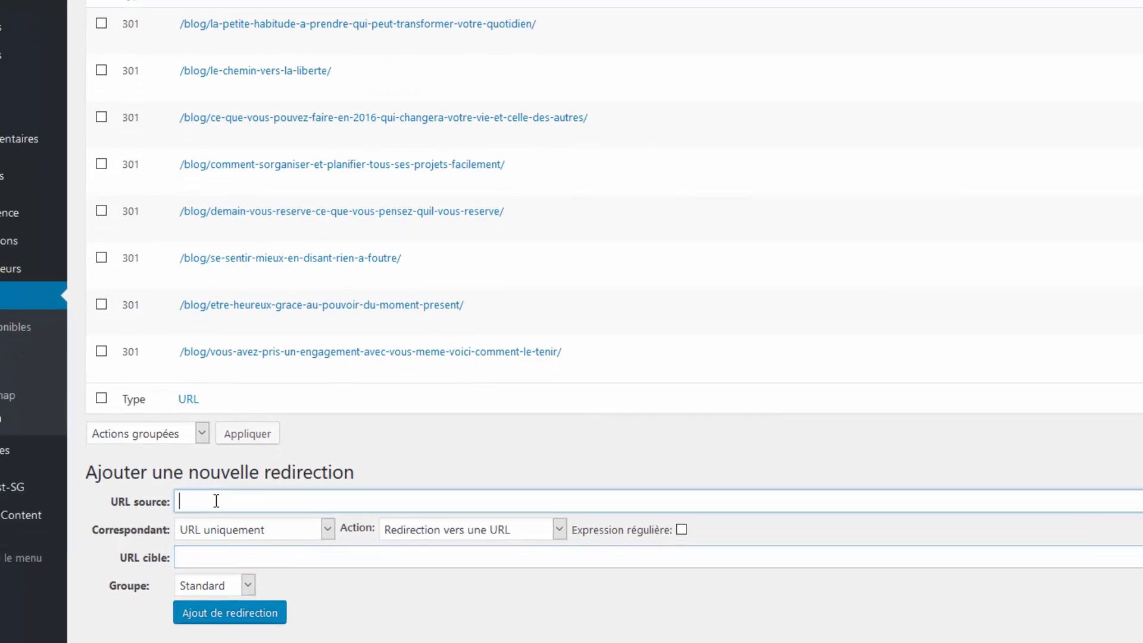
right_click(216, 501)
left_click(281, 254)
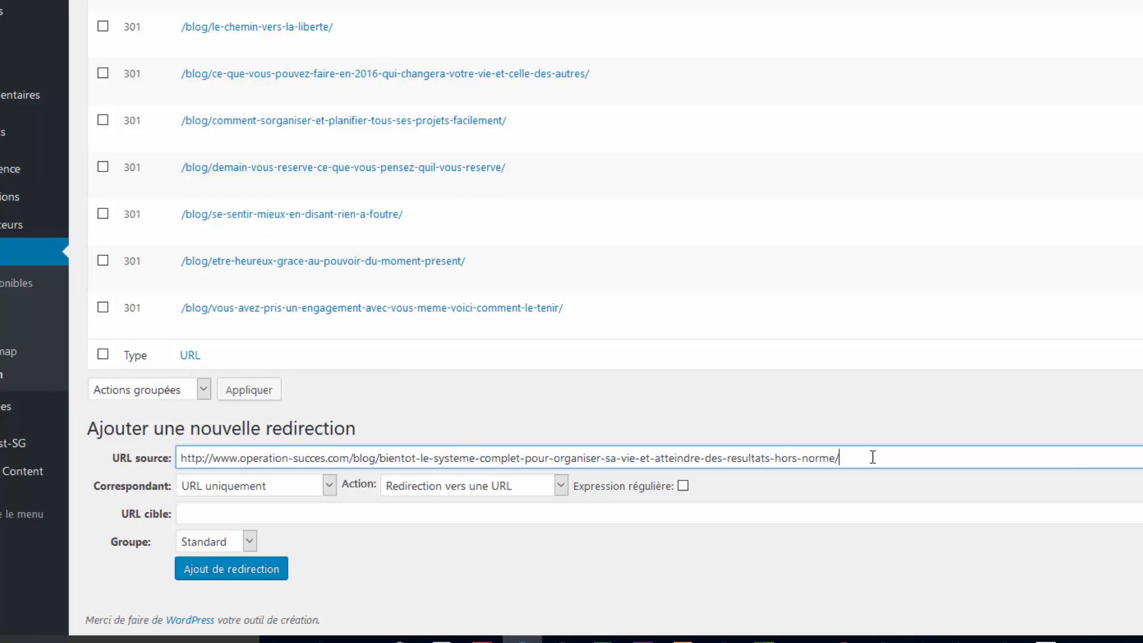
Copy the school.operationsucces.com article's address up to "hors-norme/", leaving out the "#.V_5SICR3698" suffix.
left_click(269, 516)
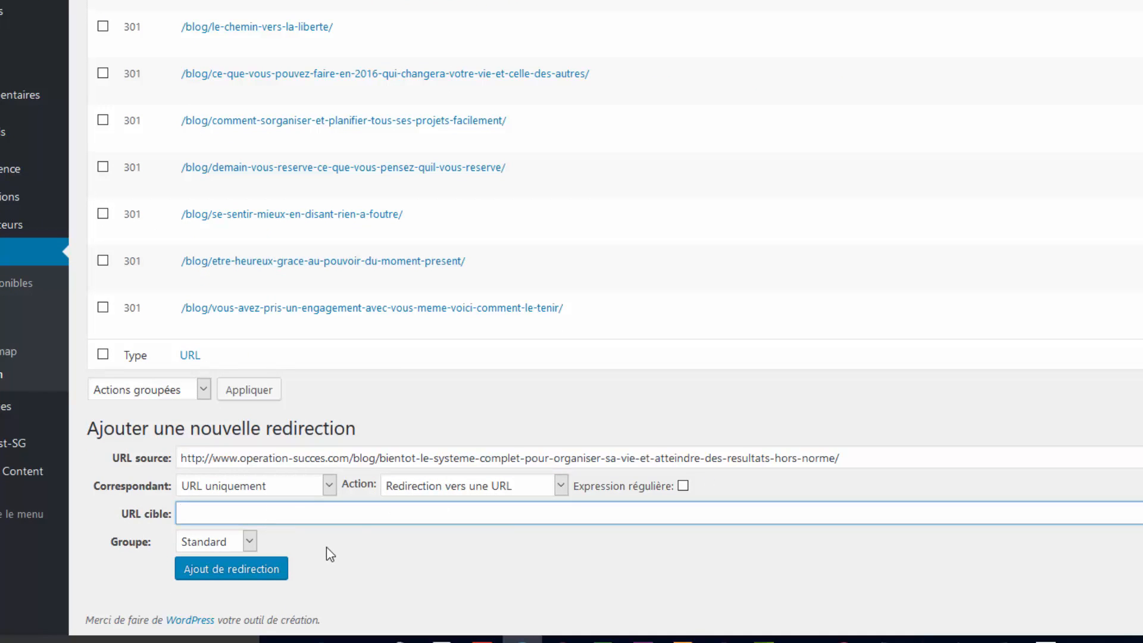
left_click(367, 16)
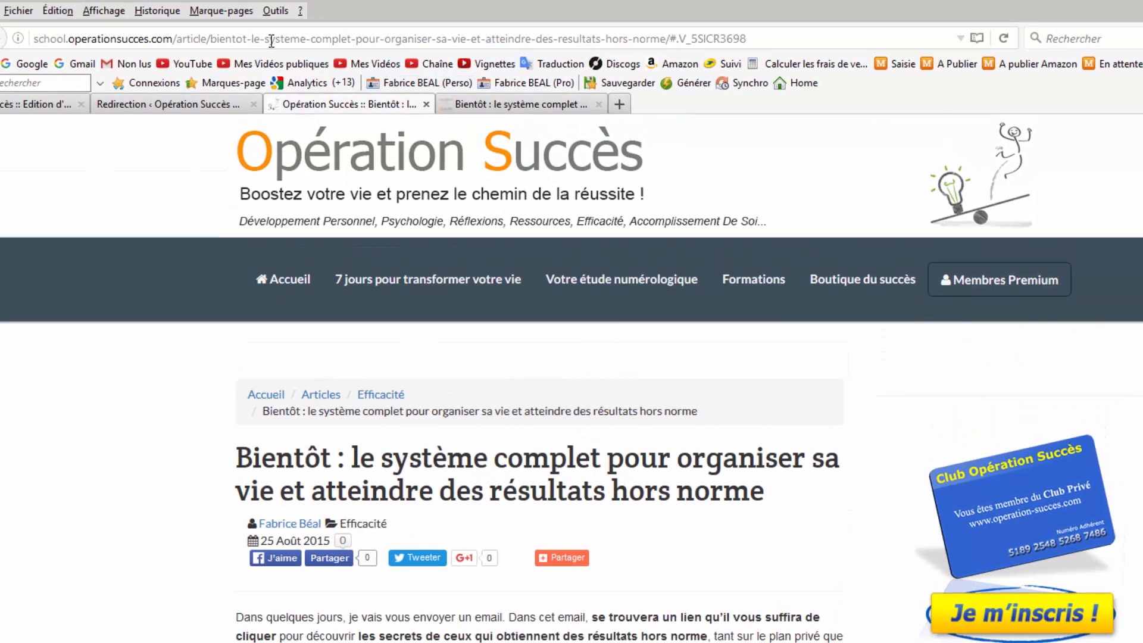
left_click(272, 40)
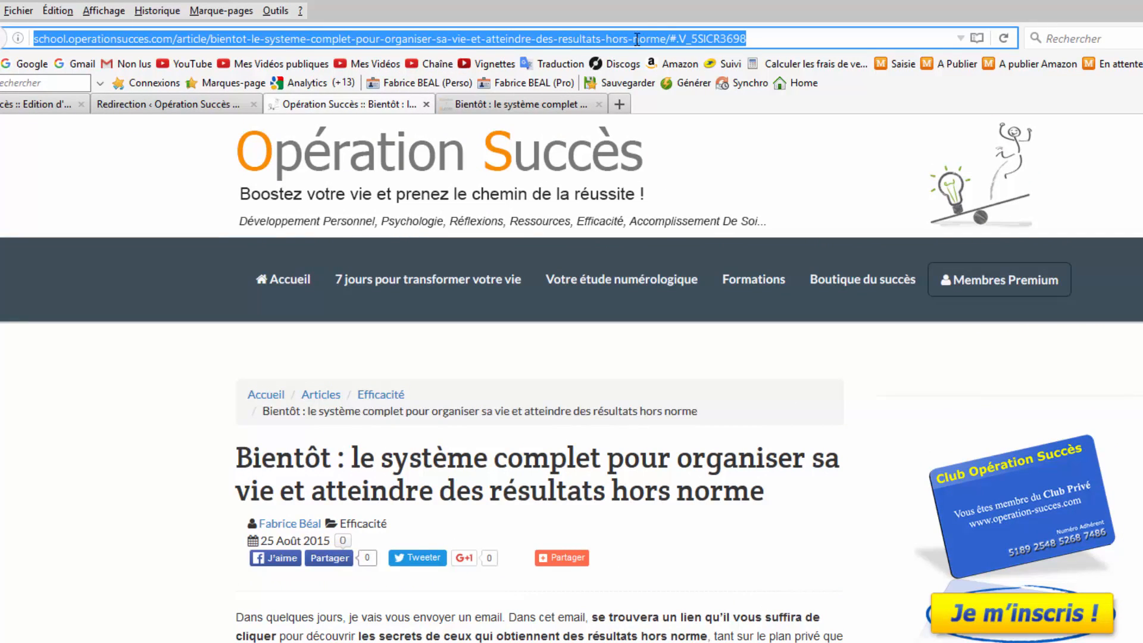
left_click(669, 38)
left_click_drag(668, 37, 20, 40)
right_click(106, 38)
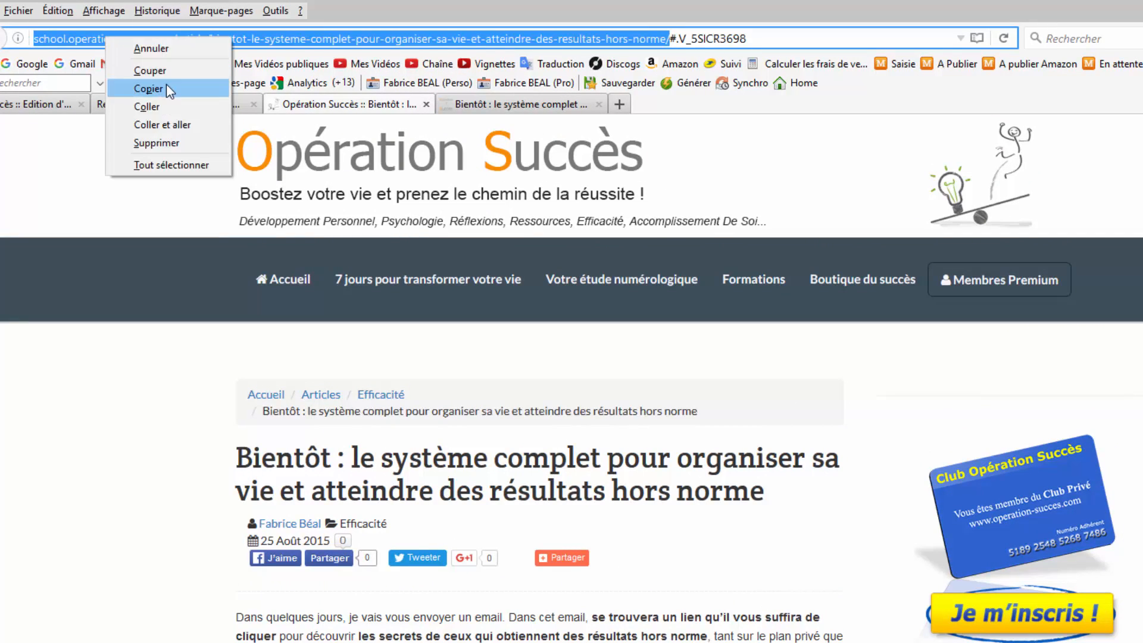
left_click(166, 88)
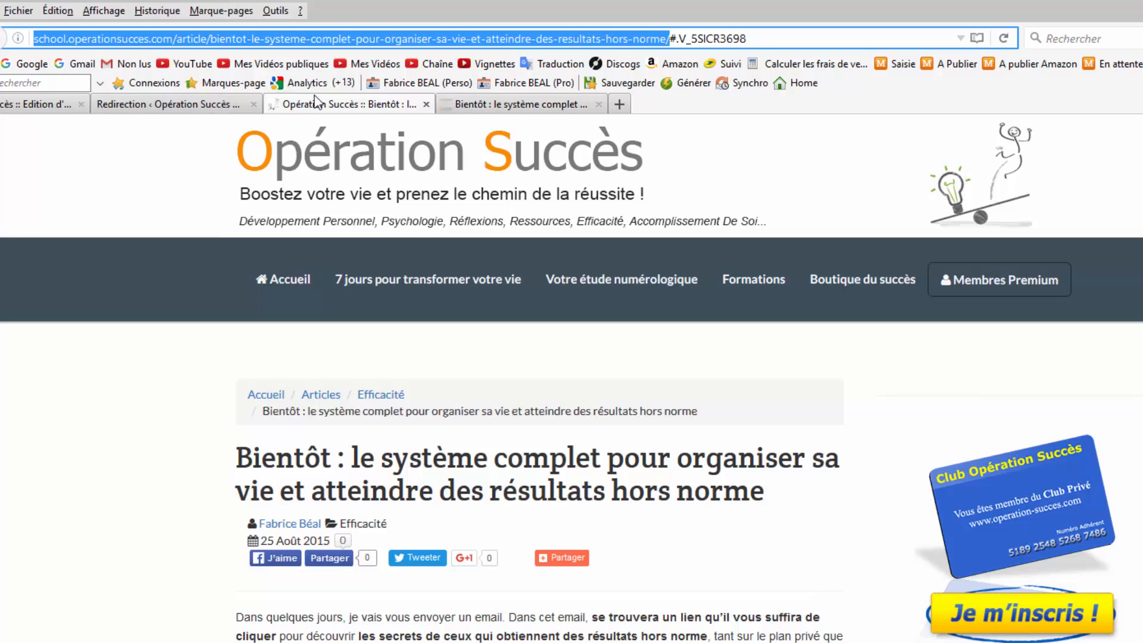
Enter the copied school.operationsucces.com article address as the target URL of the new redirection.
left_click(170, 104)
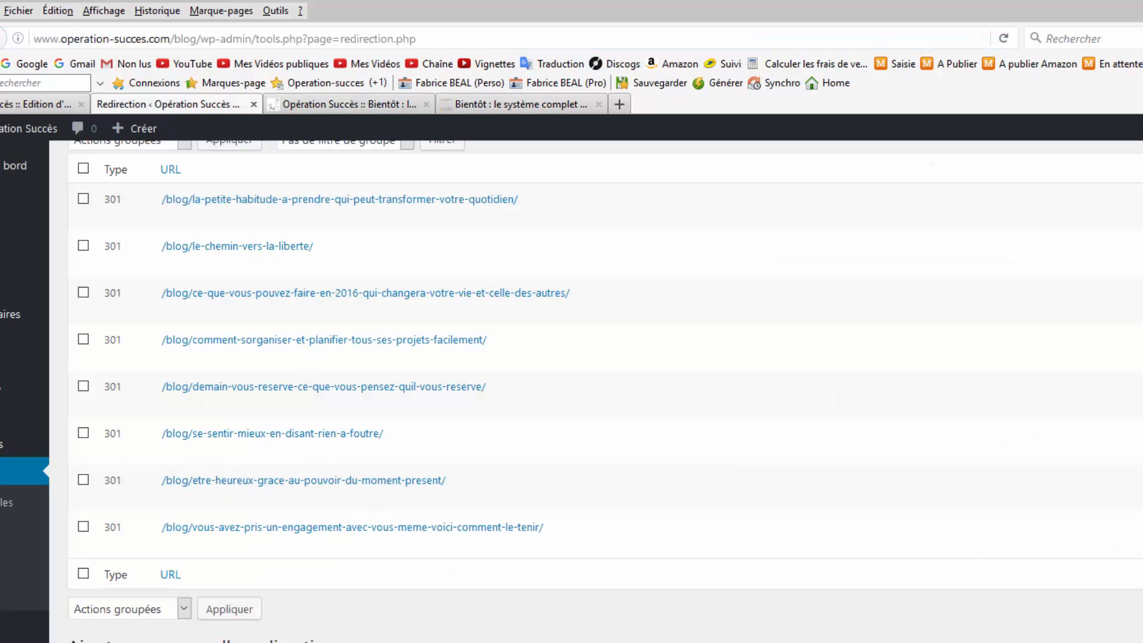
right_click(225, 618)
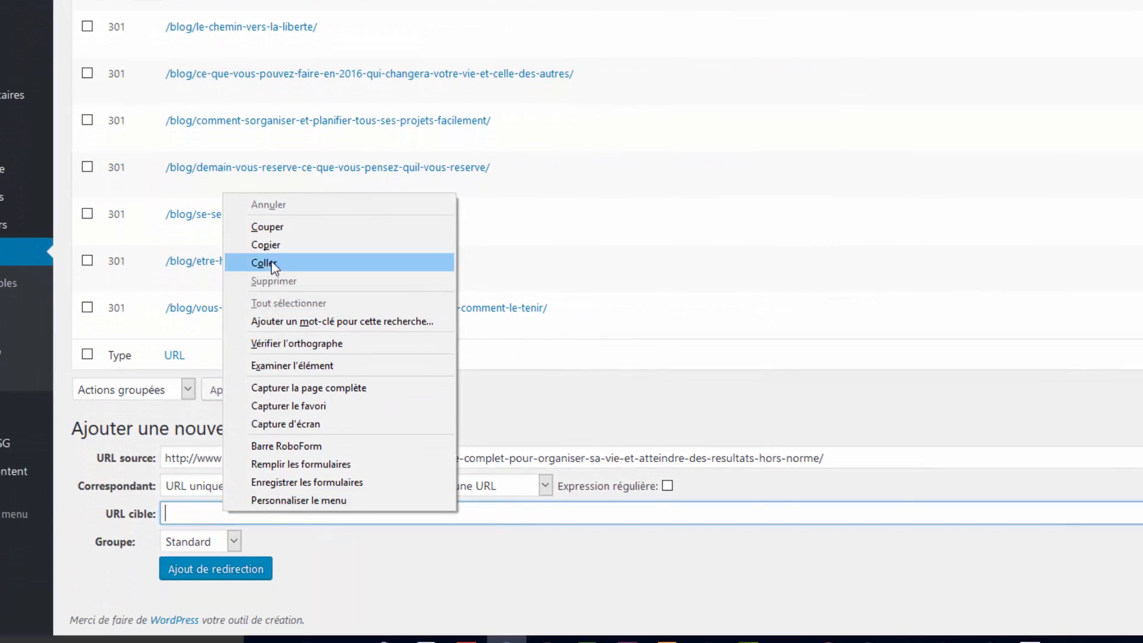
left_click(263, 482)
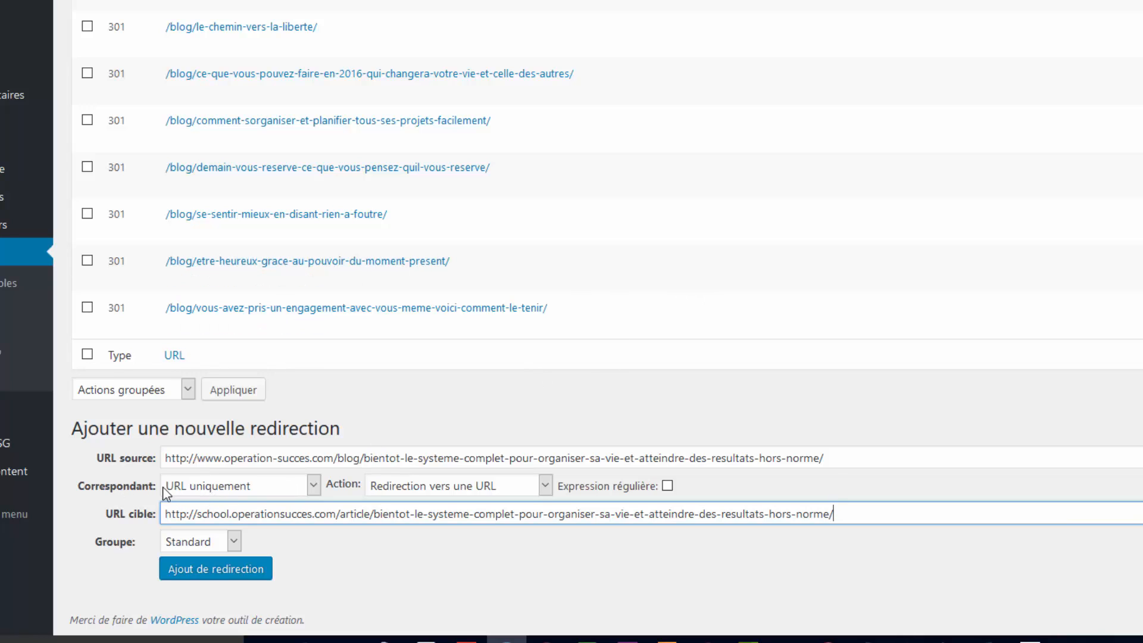
Add the new redirection with "URL uniquement" as the match and "Redirection vers une URL" as the action.
left_click(197, 486)
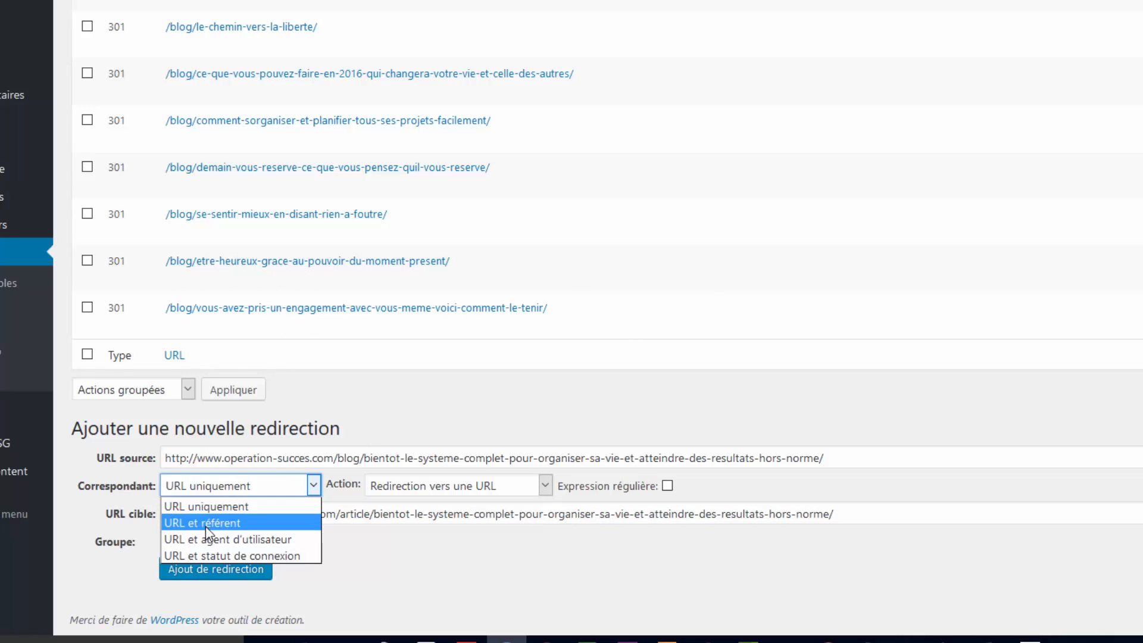
left_click(223, 484)
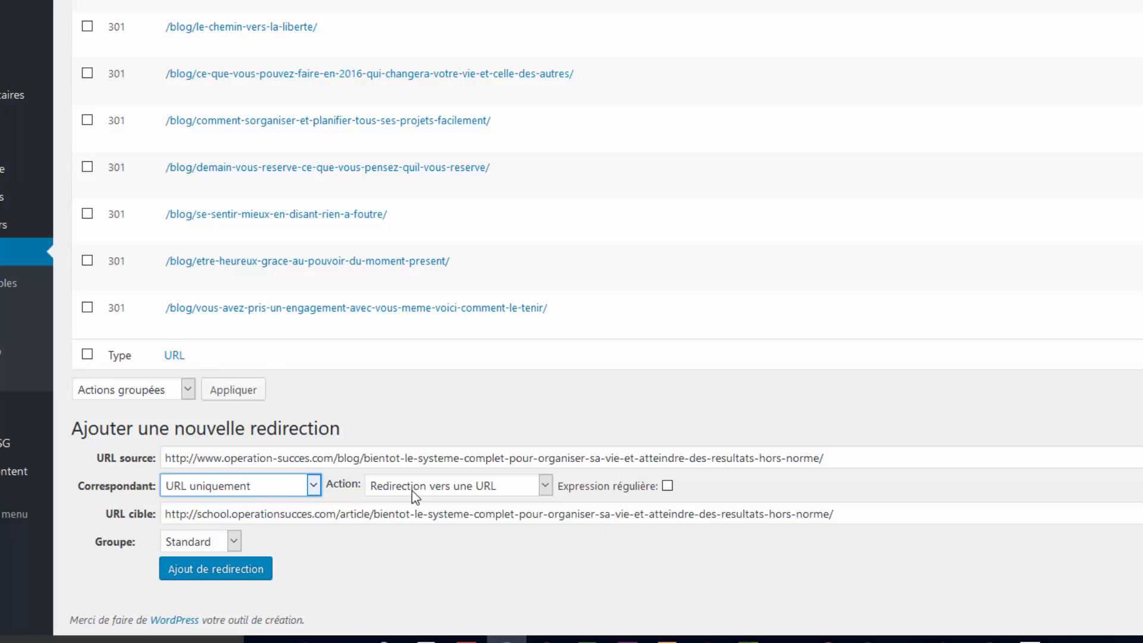
left_click(547, 485)
left_click(520, 484)
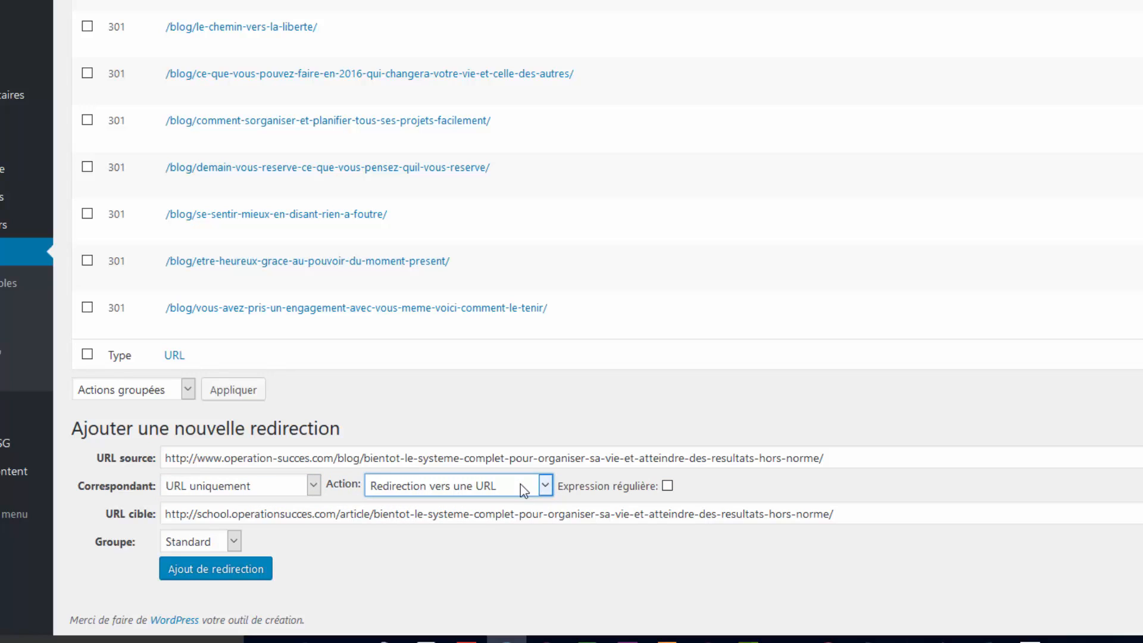
left_click(226, 569)
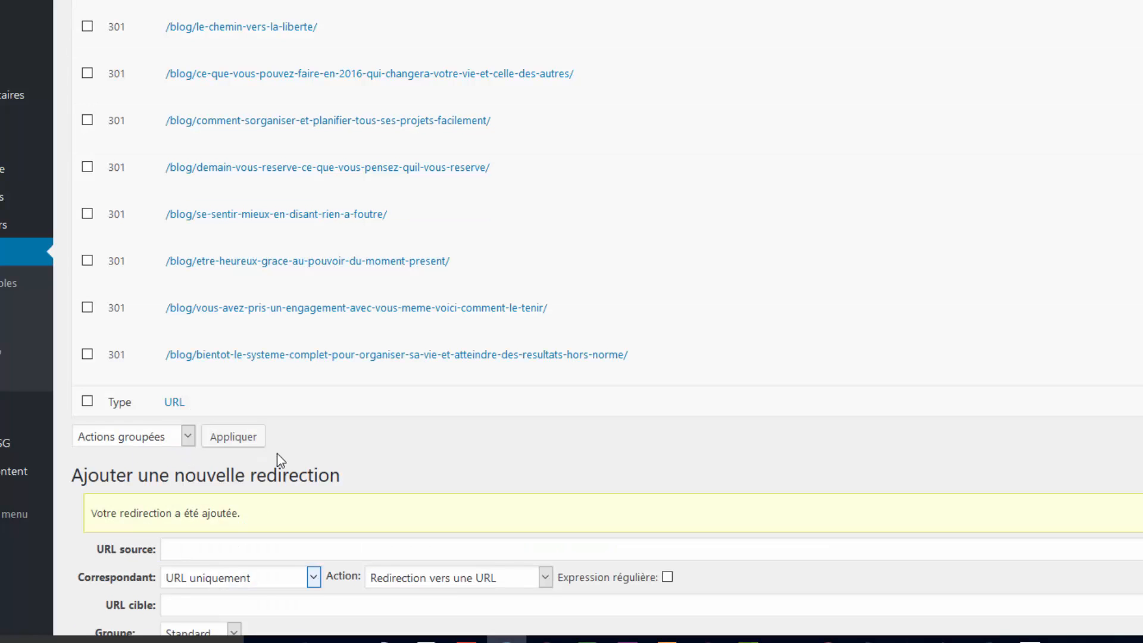
Return to the old blog's "Bientôt : le système complet" article and reload it to test the redirection.
mouse_move(360, 344)
left_click(833, 1)
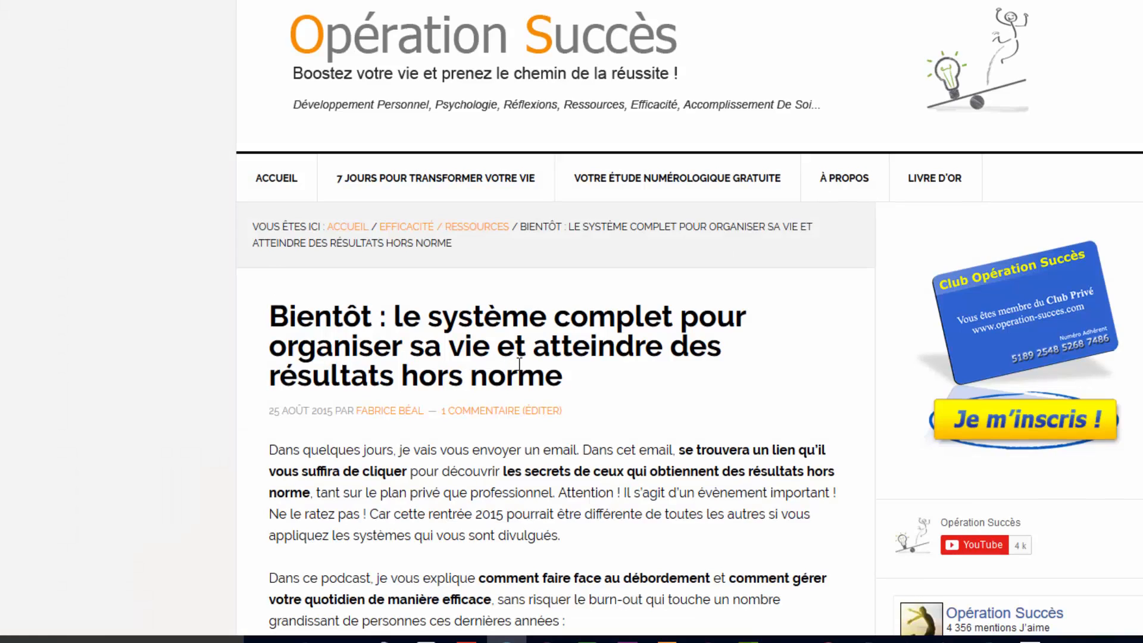
scroll(519, 363, "down", 4)
scroll(517, 372, "up", 4)
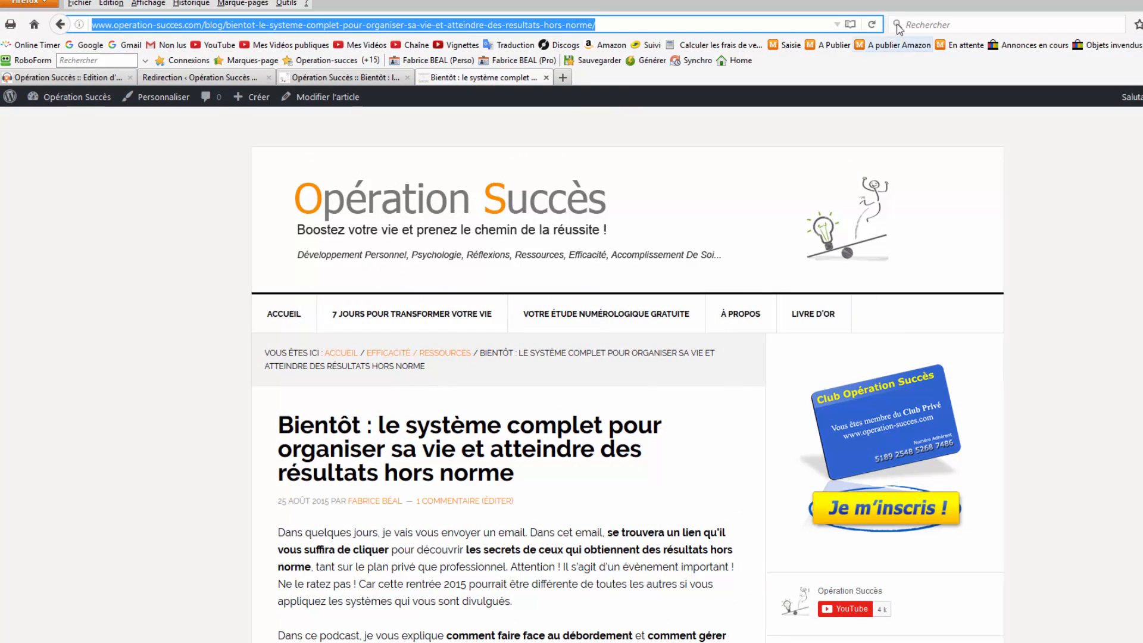
left_click(873, 25)
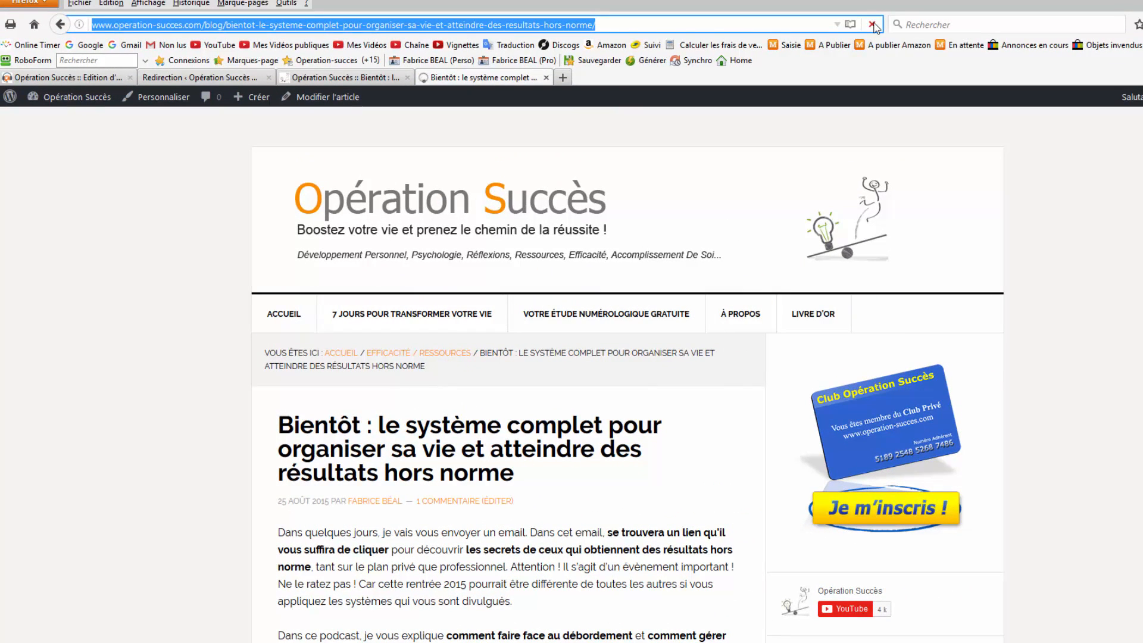